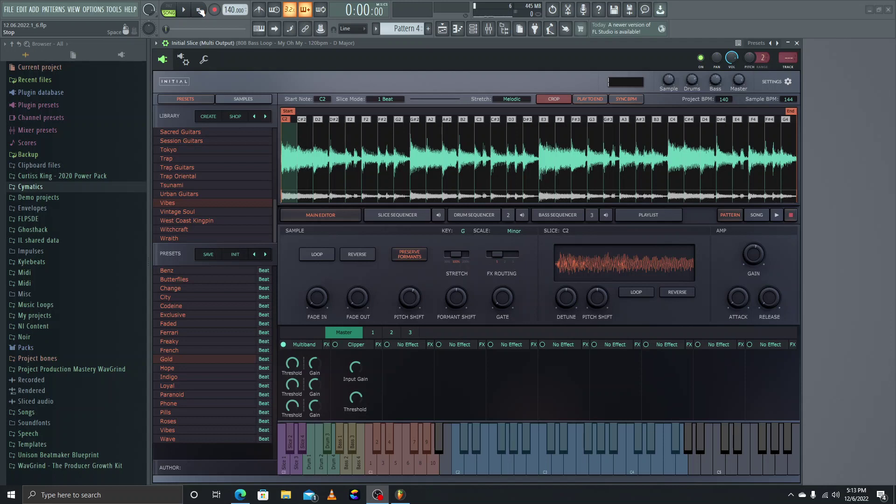
Play the project in song mode from the beginning, then stop playback.
left_click(200, 10)
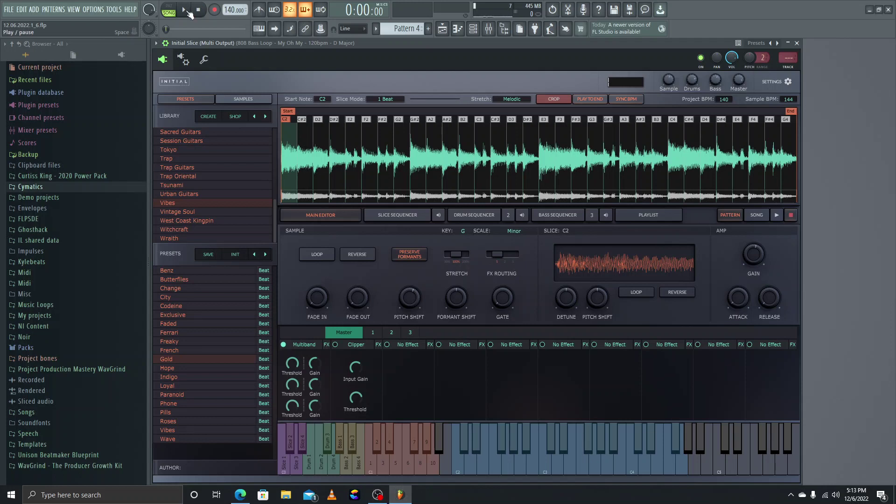
left_click(188, 11)
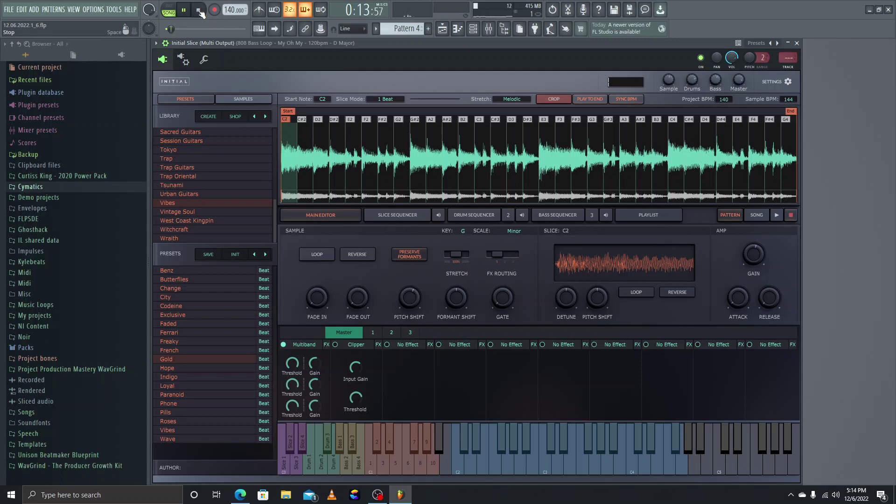
left_click(199, 10)
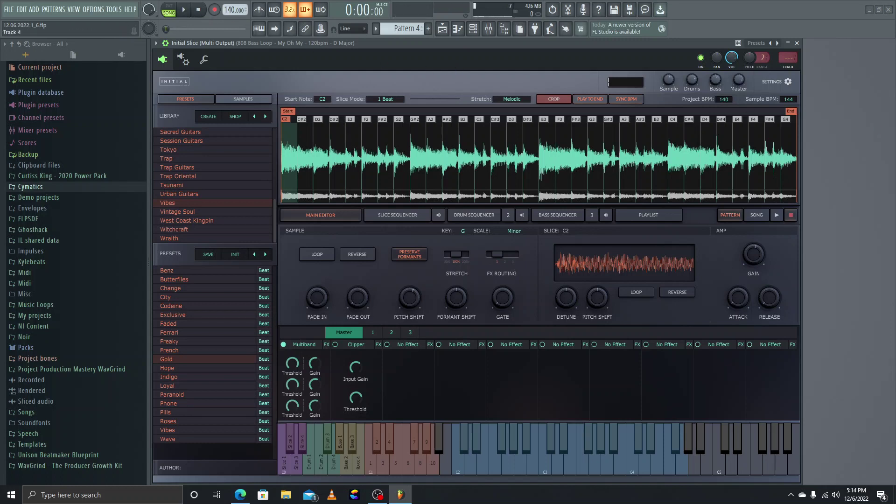
Mute the drum and bass sequencers and audition slice sequencer pattern 1 in pattern mode.
left_click(522, 214)
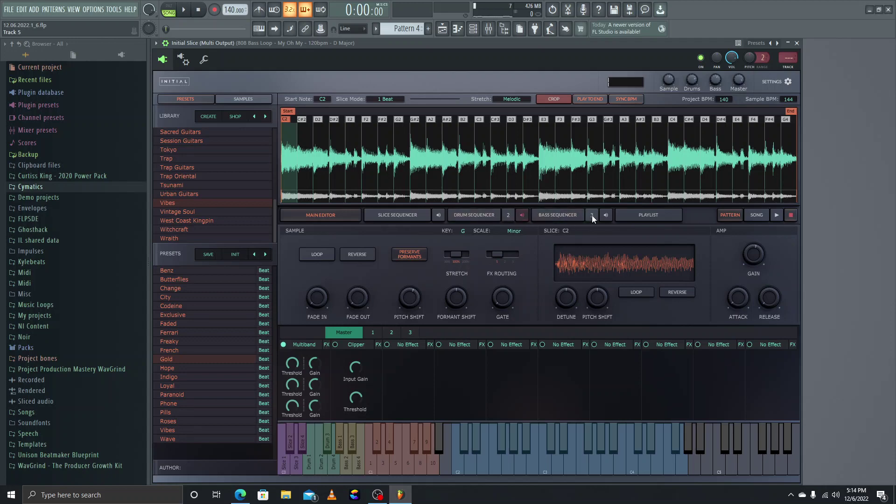
left_click(399, 217)
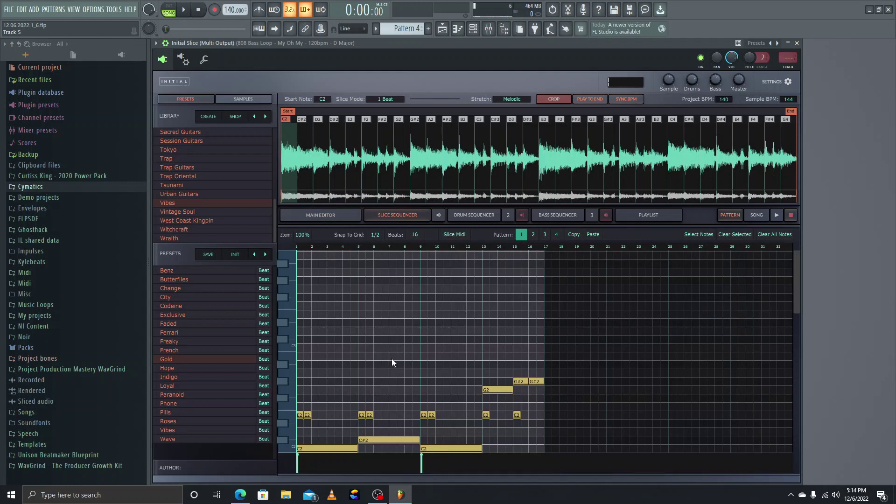
left_click(169, 10)
left_click(780, 219)
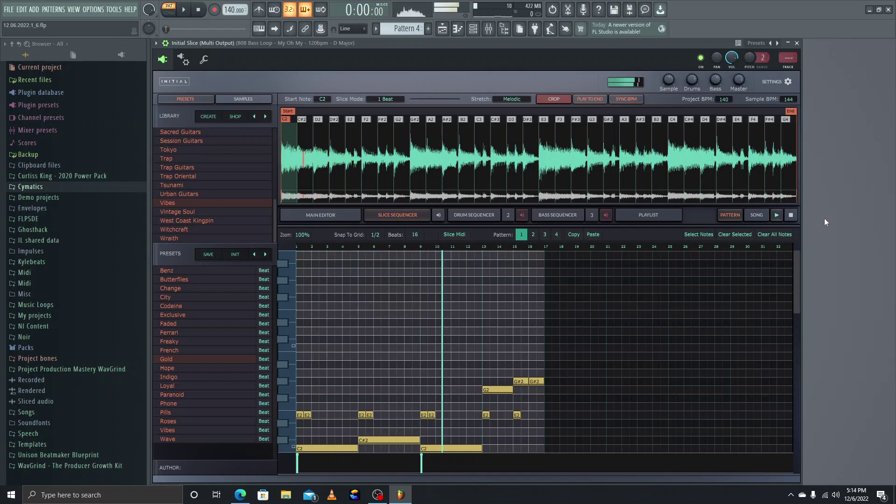
left_click(790, 215)
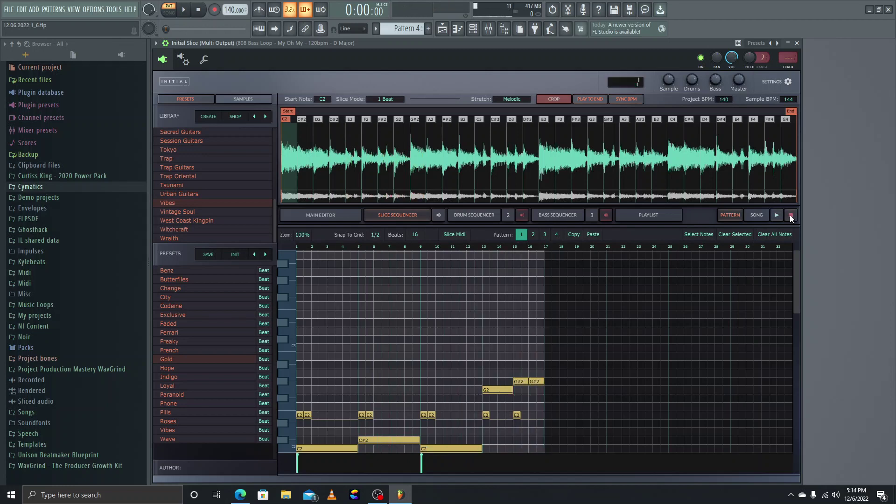
Audition slice sequencer patterns 2 and 3 one after the other, stopping playback after each.
left_click(533, 234)
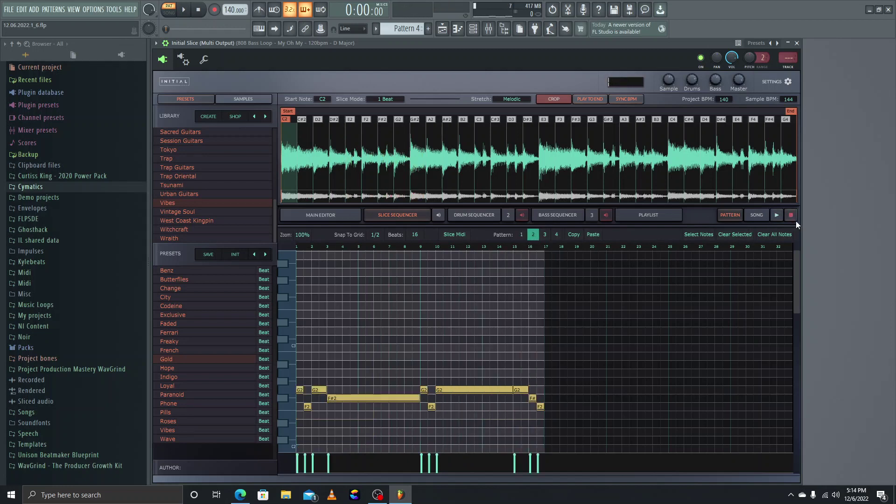
left_click(776, 216)
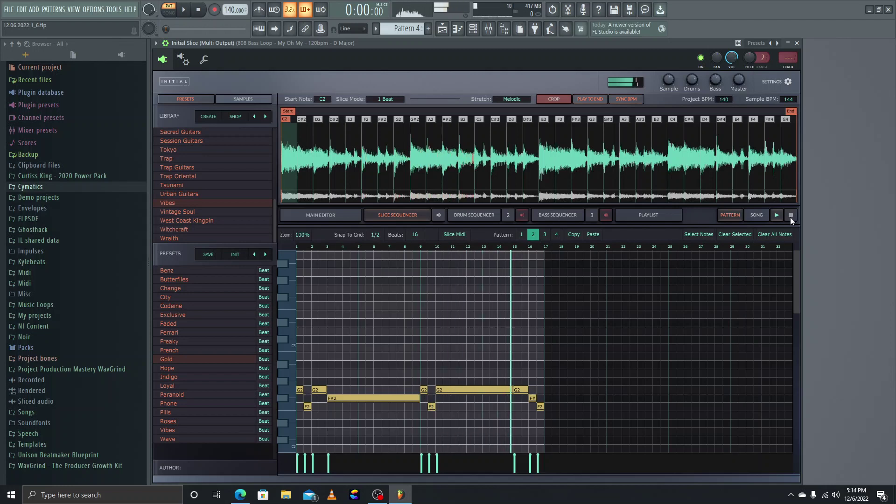
left_click(790, 215)
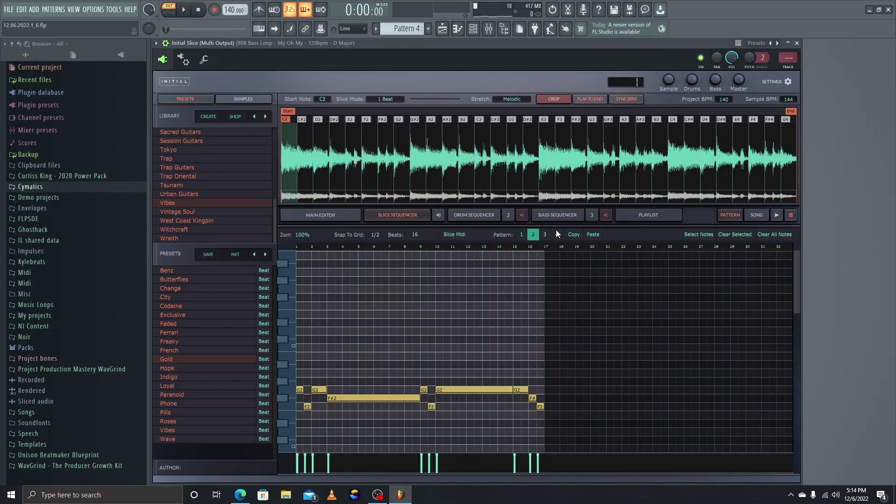
left_click(546, 235)
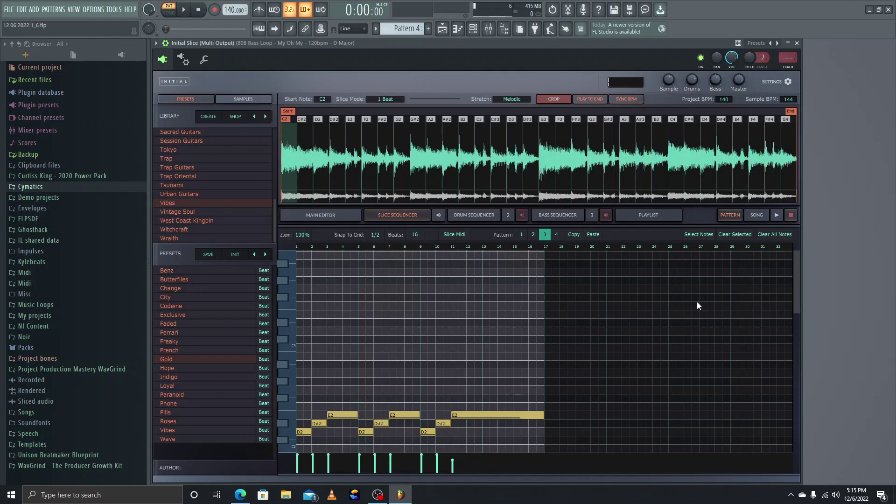
left_click(777, 215)
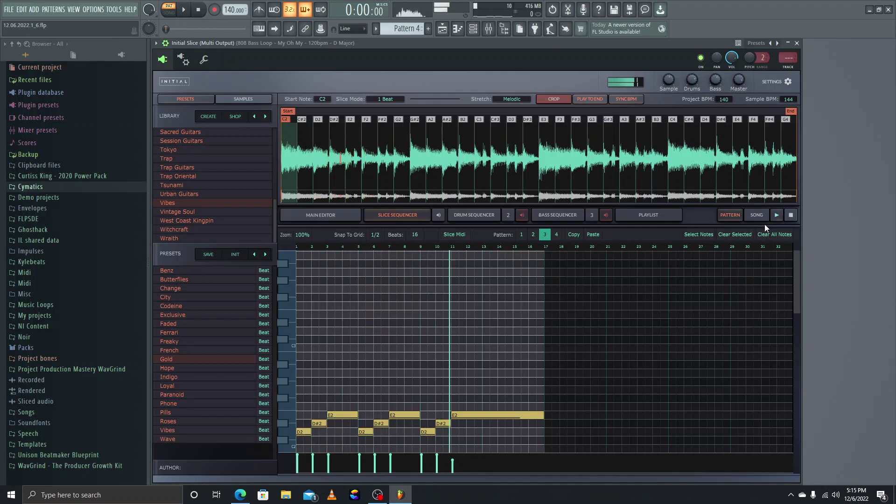
left_click(790, 215)
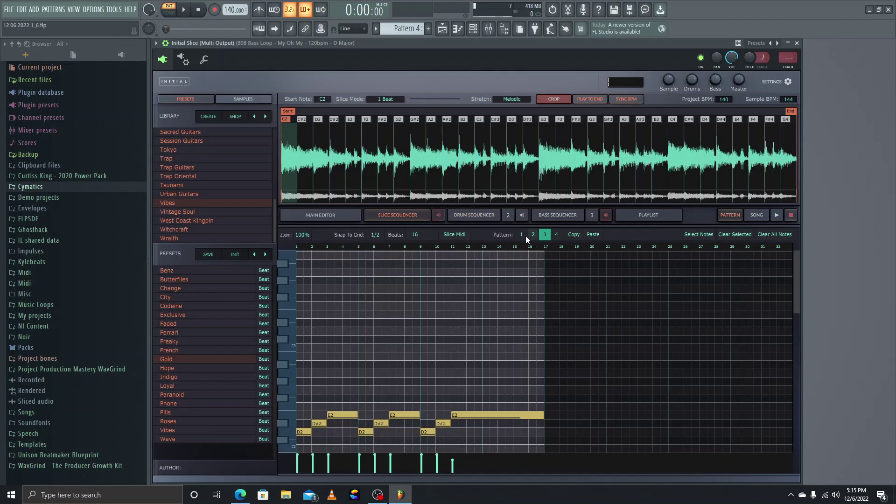
Look through the drum sequencer's patterns and audition patterns 1 and 2.
left_click(475, 220)
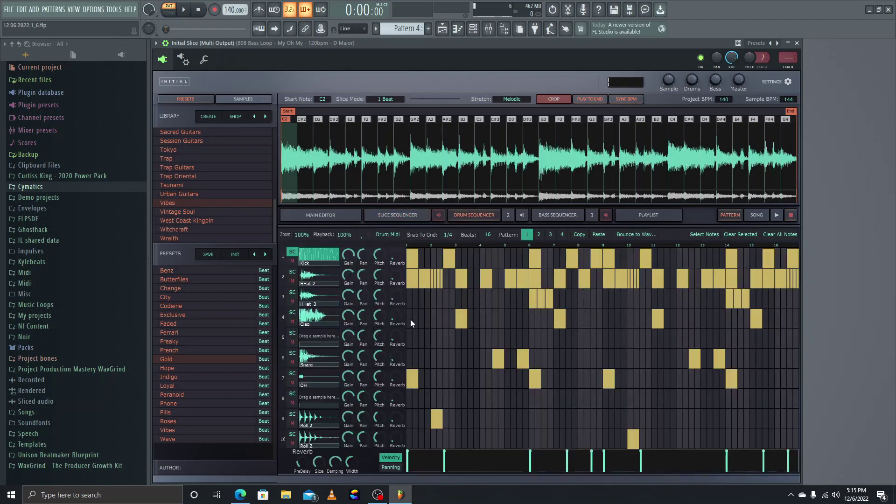
left_click(538, 234)
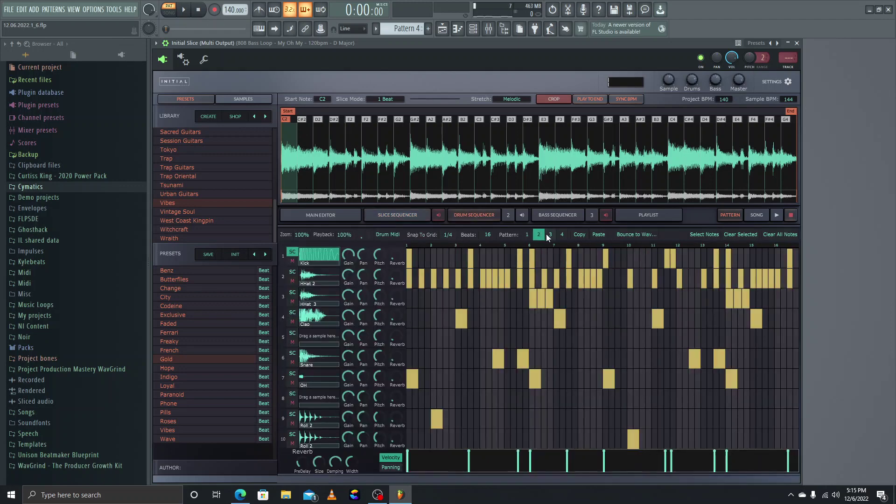
left_click(549, 234)
left_click(527, 234)
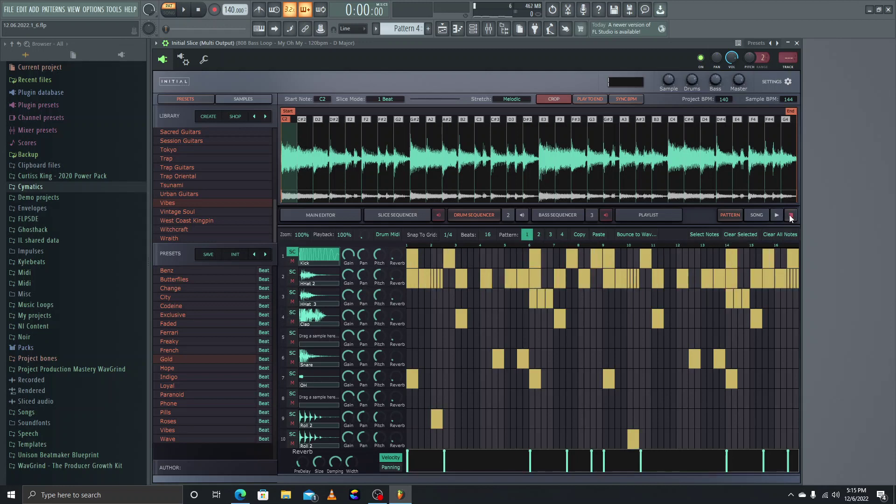
left_click(777, 216)
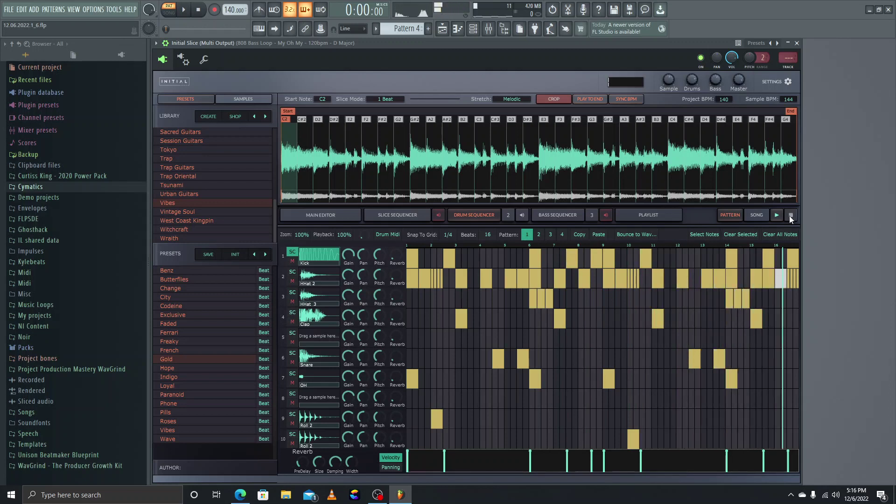
left_click(789, 215)
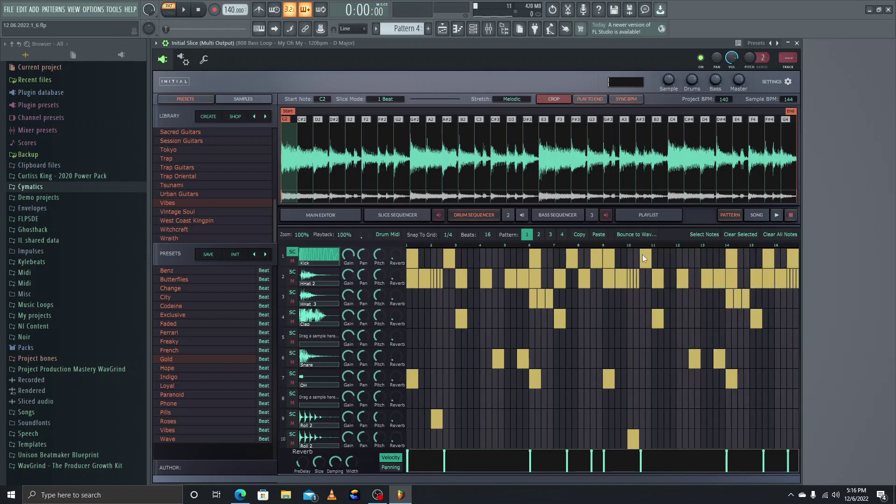
left_click(539, 235)
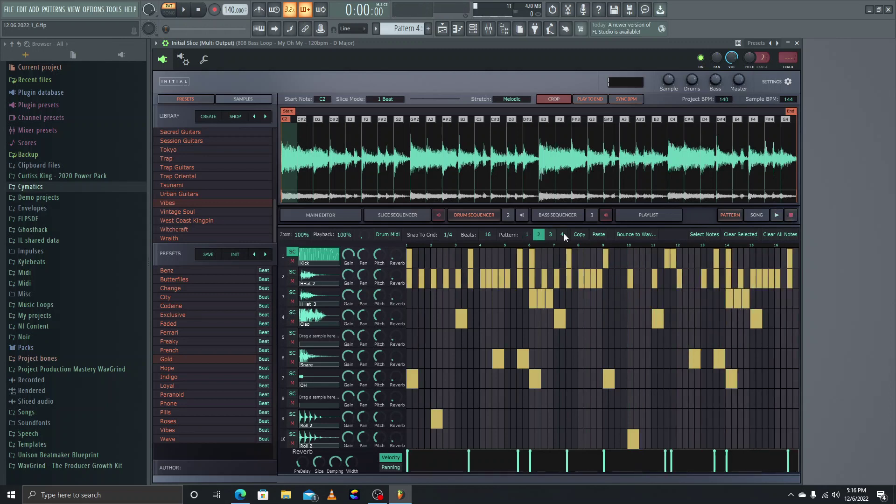
left_click(777, 217)
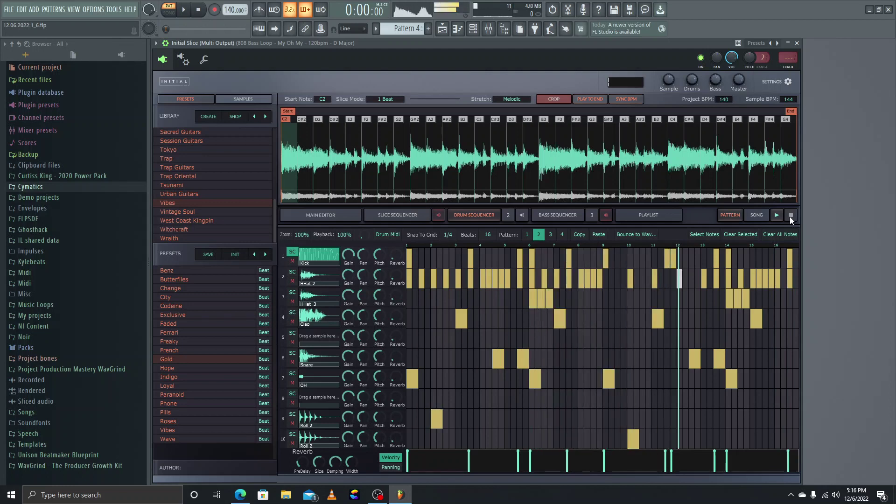
left_click(790, 215)
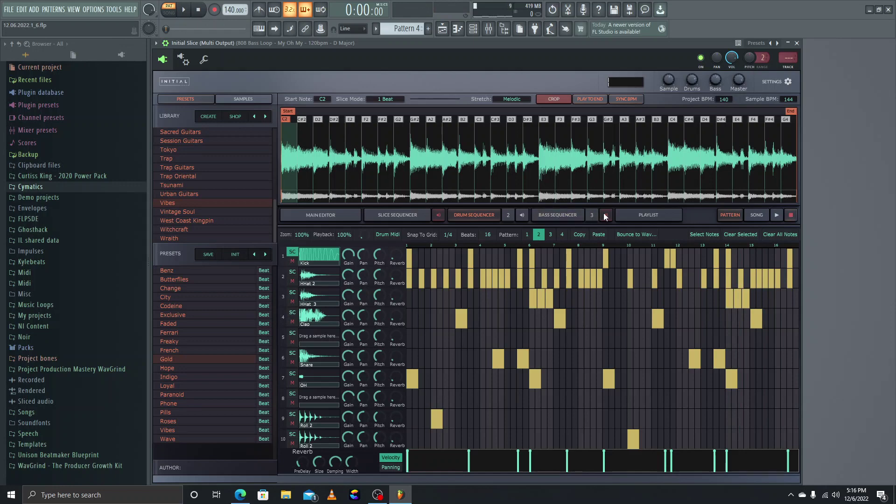
Examine the 808 notes in the bass sequencer and audition bass patterns 1 and 2.
left_click(550, 214)
scroll(460, 341, "down", 16)
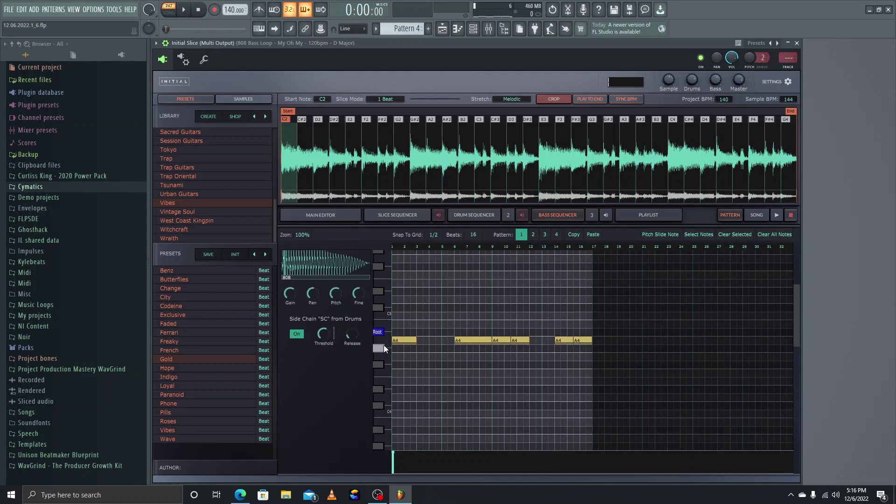
left_click(536, 236)
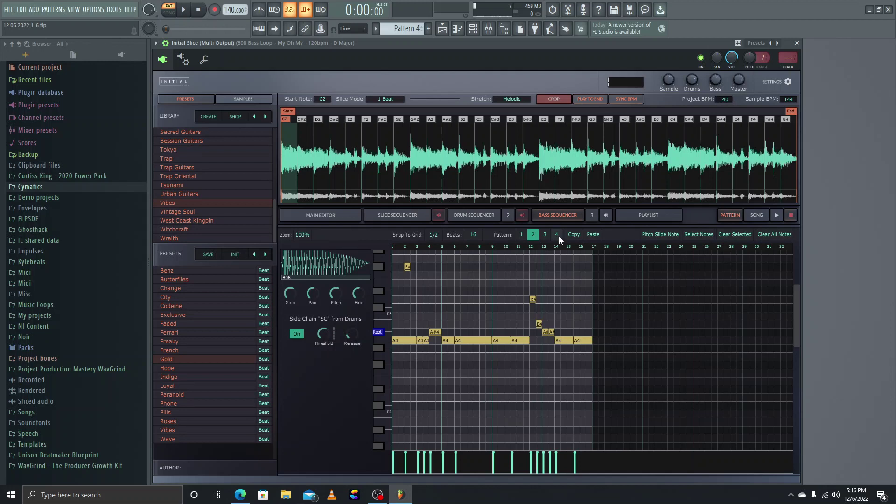
scroll(547, 306, "up", 2)
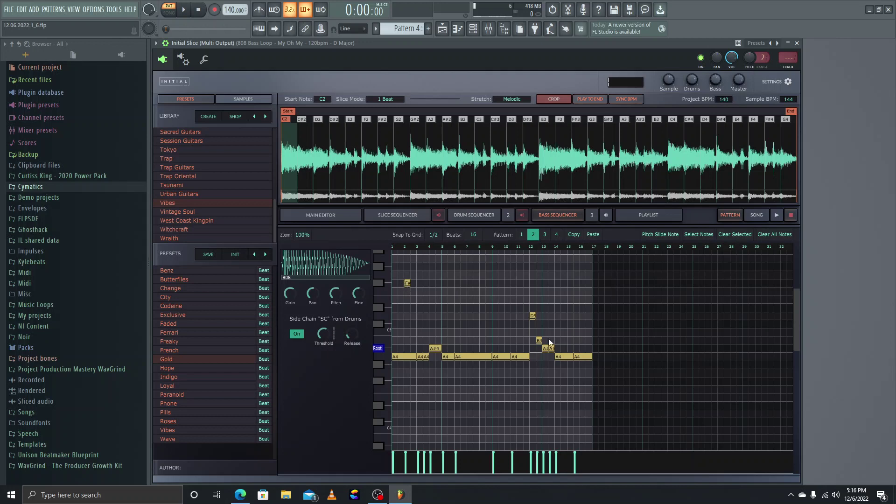
left_click(521, 234)
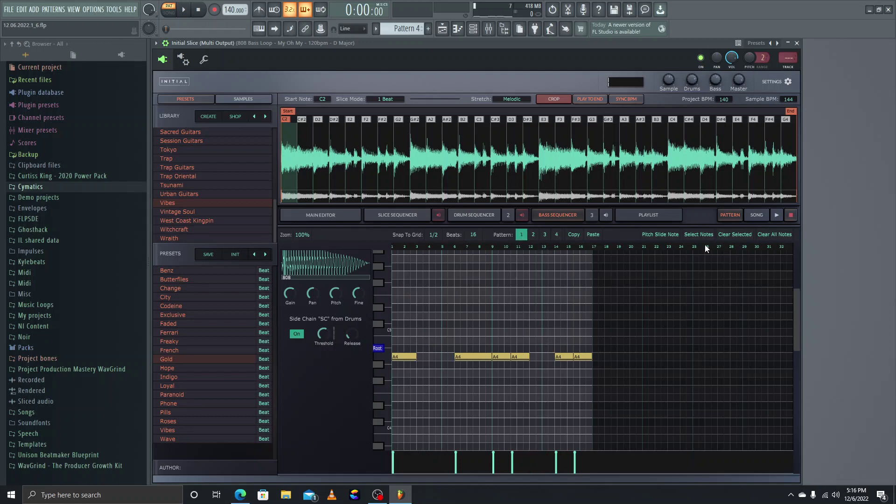
left_click(778, 215)
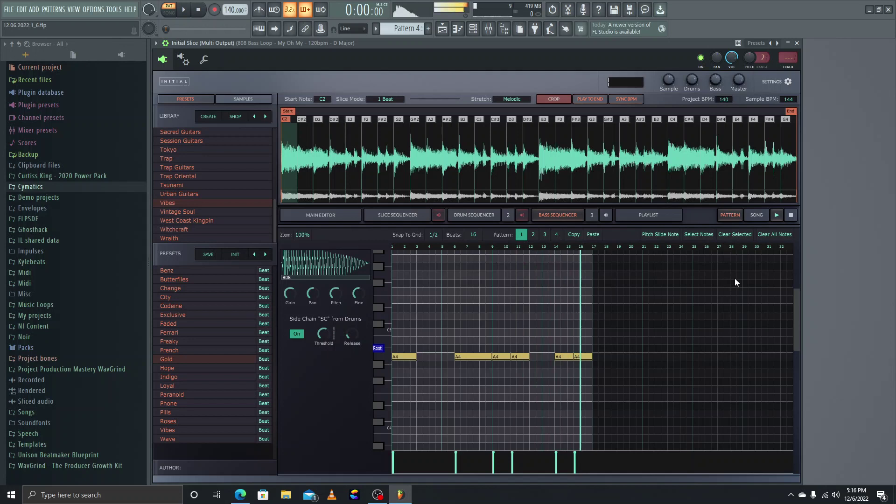
left_click(791, 215)
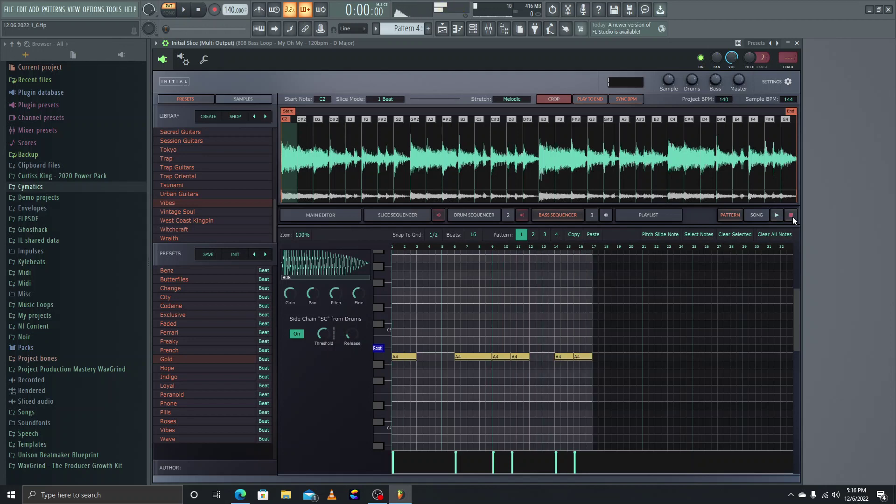
left_click(533, 235)
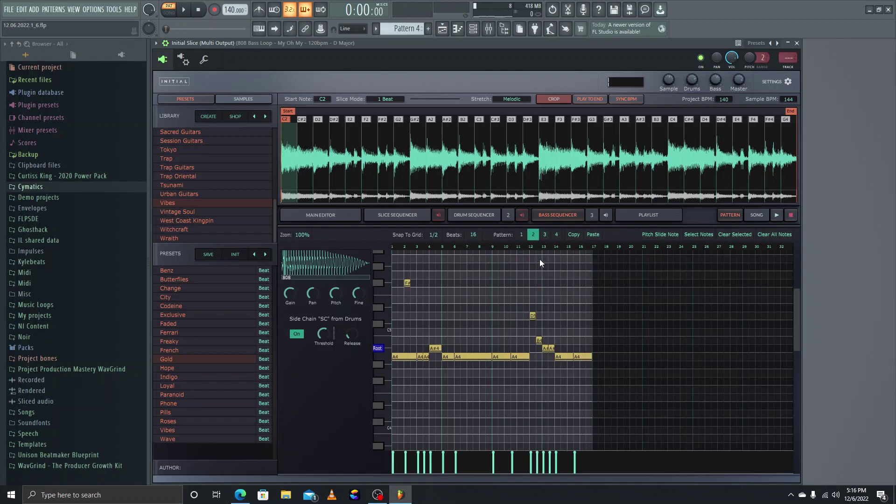
left_click(778, 217)
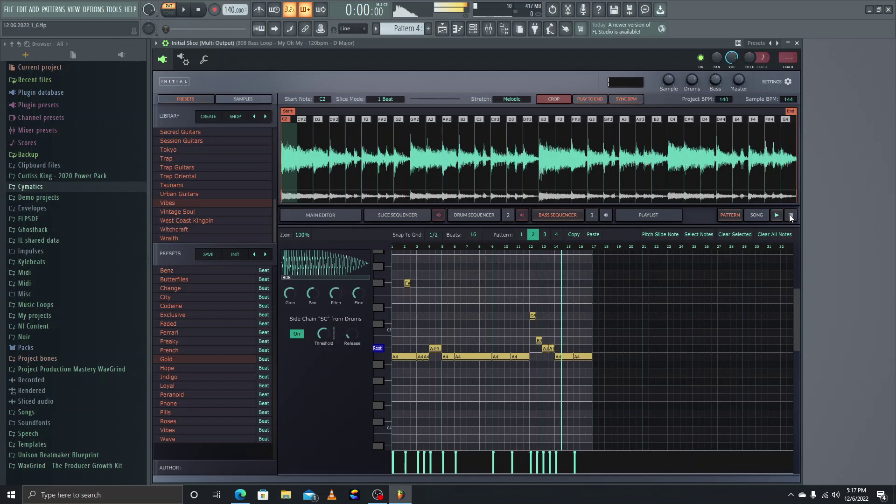
left_click(788, 214)
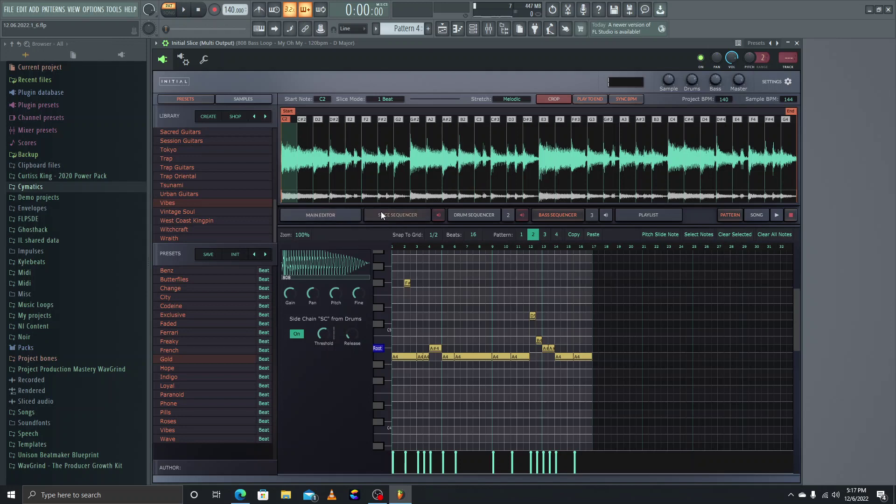
Inspect the plugin's FX Rack output connections in its processing settings, and find Initial Slice (Multi Output) in the list of addable instruments.
left_click(182, 59)
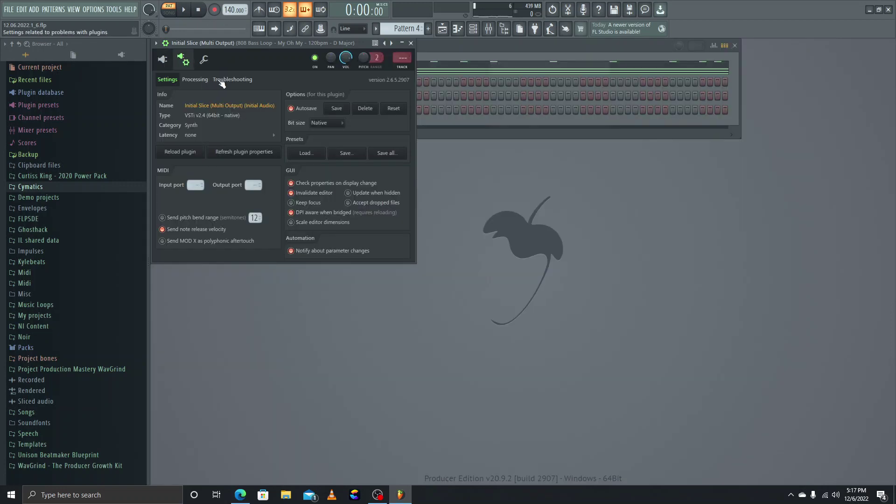
left_click(199, 81)
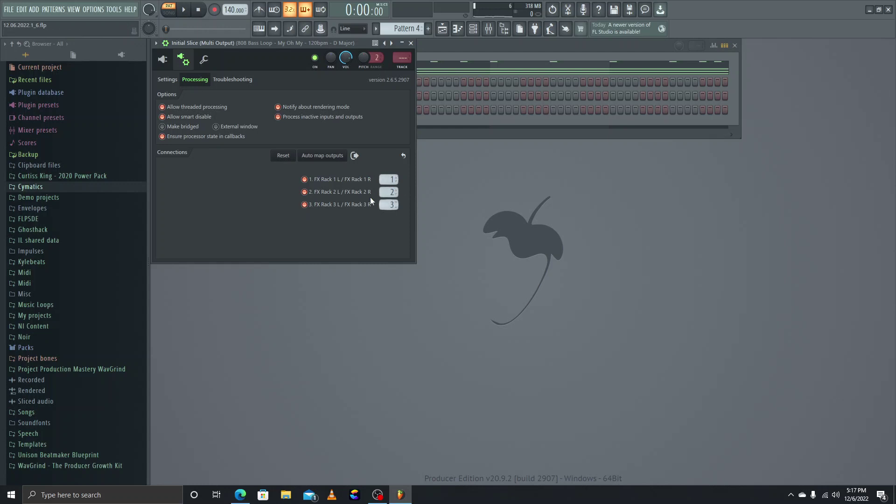
left_click(163, 59)
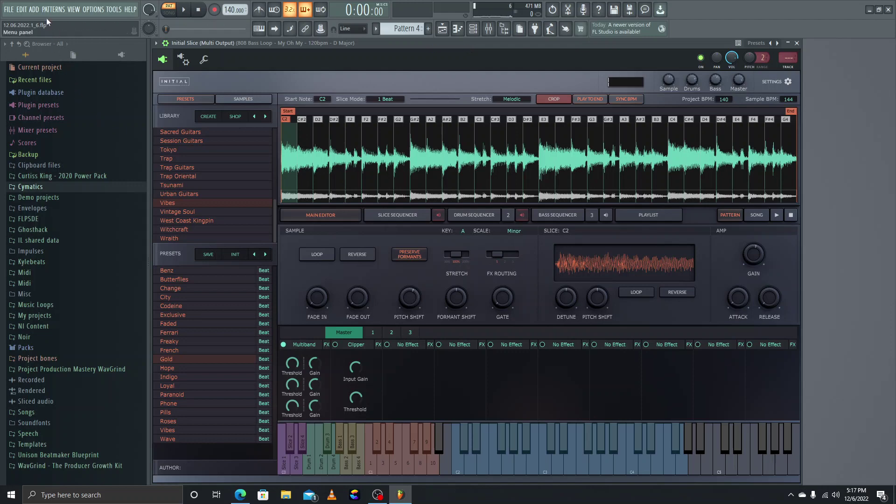
left_click(34, 10)
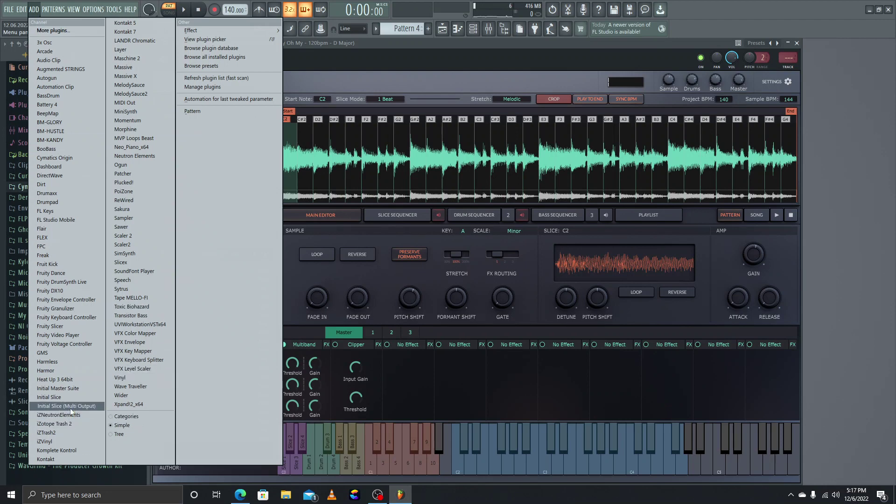
left_click(828, 78)
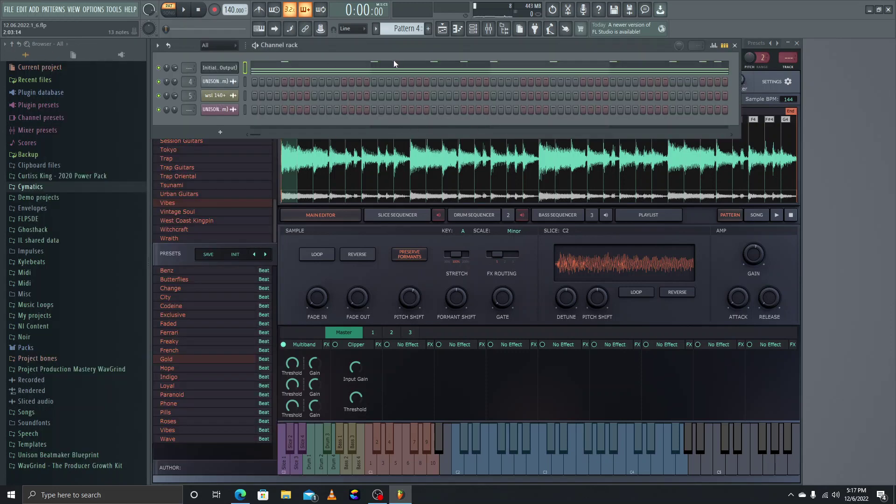
Select Pattern 1 and bring Initial Slice's piano roll into view over the plugin to inspect its trigger notes.
left_click_drag(418, 24, 418, 39)
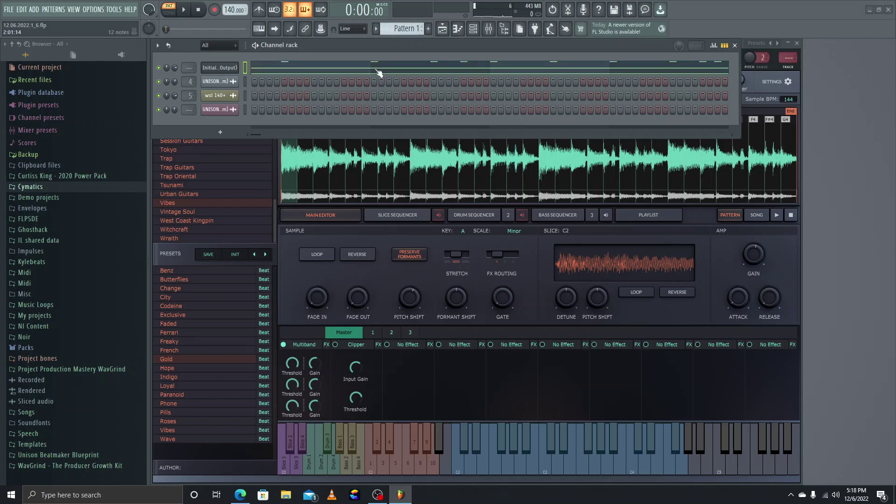
left_click_drag(895, 149, 515, 64)
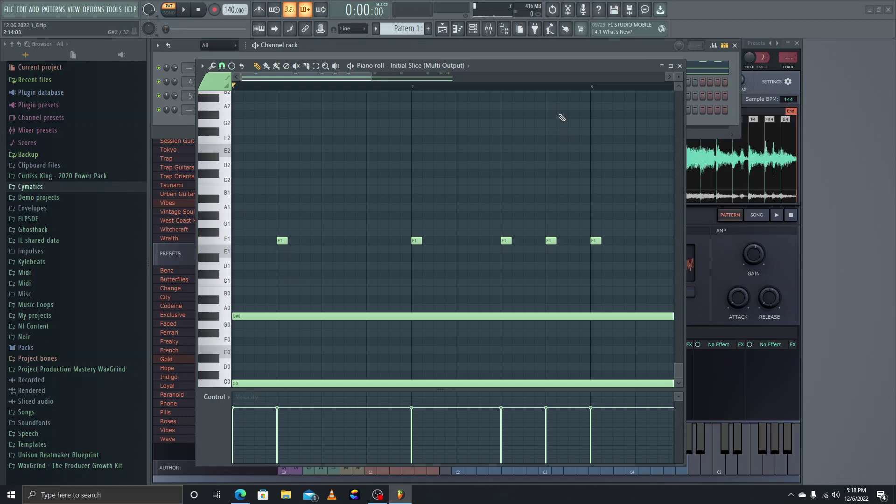
left_click_drag(511, 64, 552, 98)
left_click(522, 218)
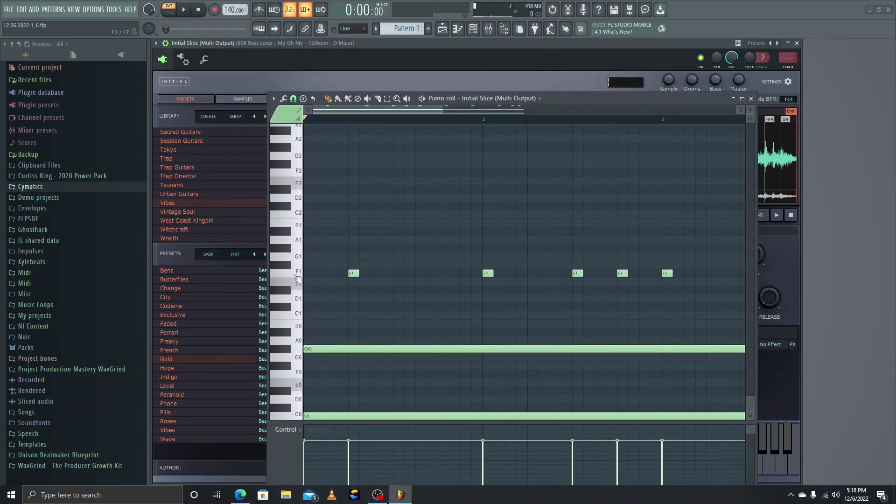
Preview the F1, G#0 and C0 trigger keys in Pattern 1's piano roll, and move the piano roll window out of view.
left_click(298, 276)
left_click(297, 277)
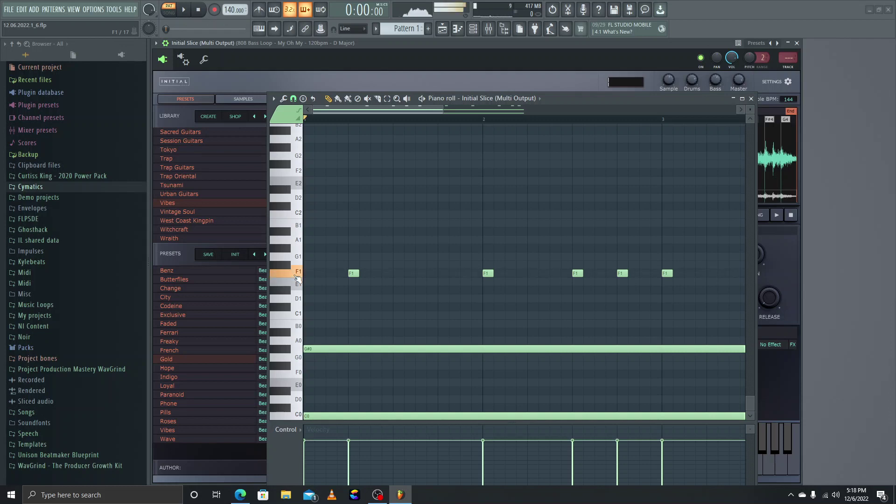
left_click(298, 279)
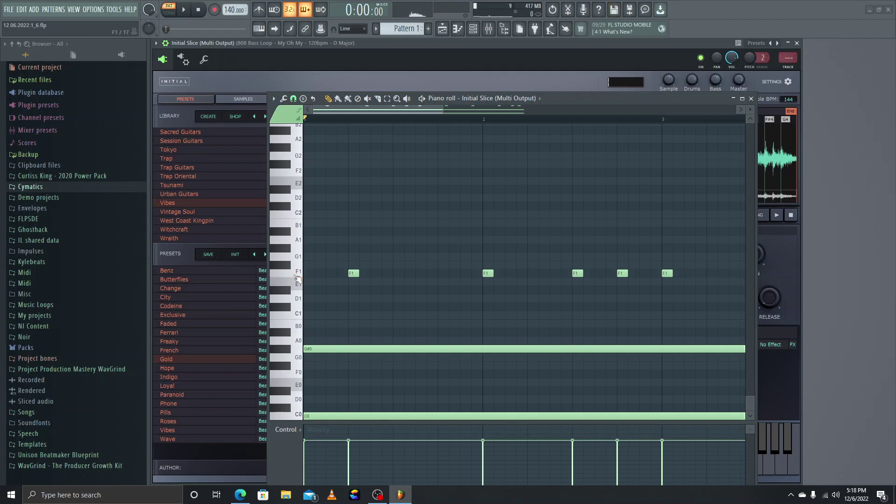
left_click(297, 279)
left_click(297, 278)
left_click(292, 353)
left_click(299, 416)
left_click_drag(556, 98, 490, 92)
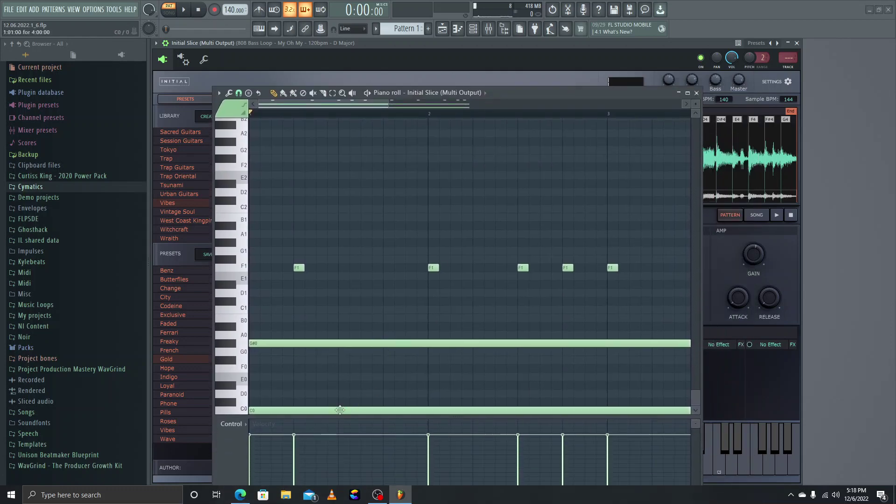
left_click(247, 411)
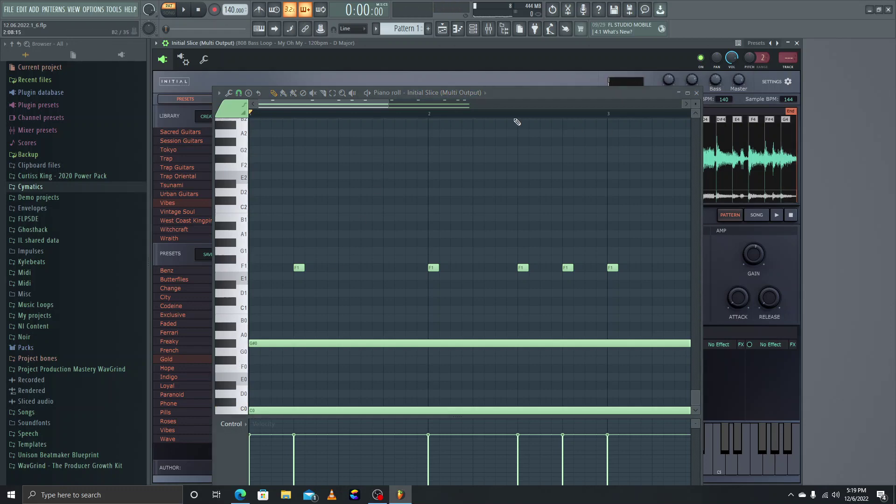
left_click_drag(493, 94, 895, 135)
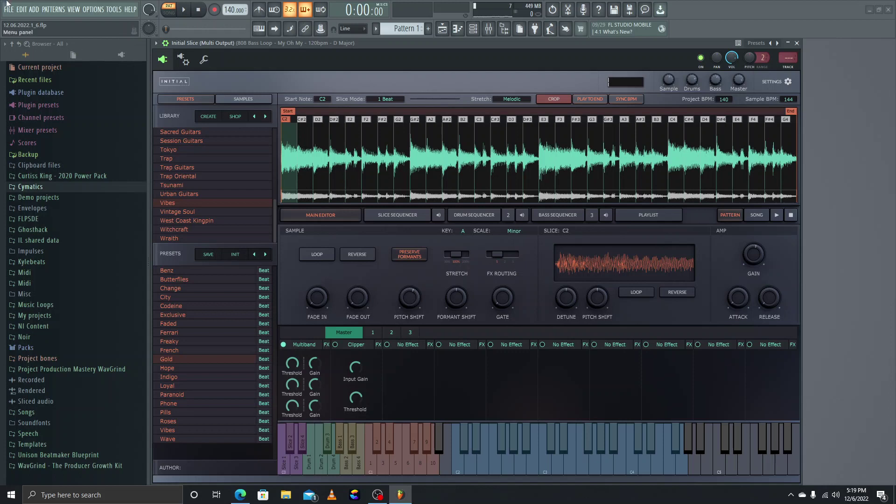
Switch playback to song mode, and play a short part of the arrangement before stopping it.
key("l")
key("space")
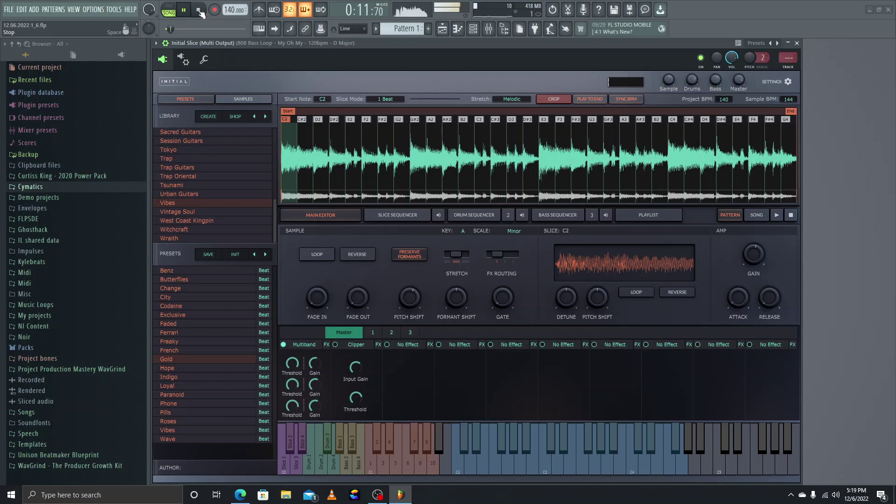
left_click(199, 10)
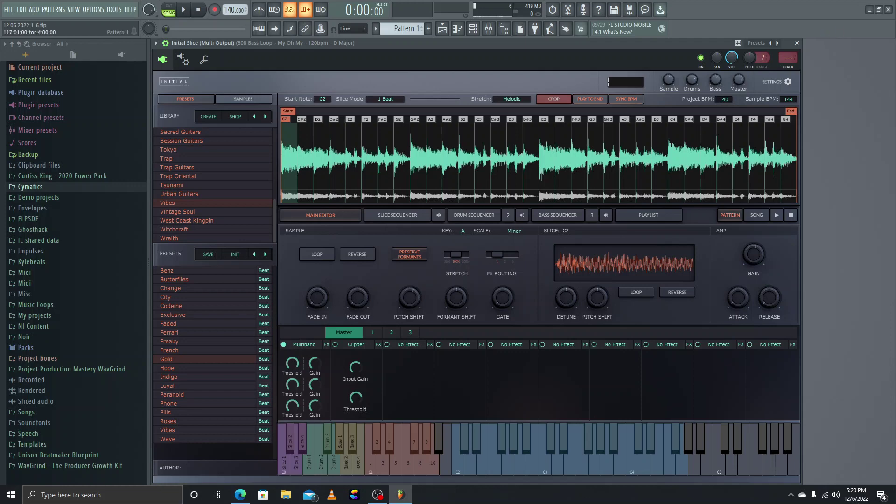
Bring the playlist into view to examine how the patterns are arranged, and move it back off the plugin.
key("Return")
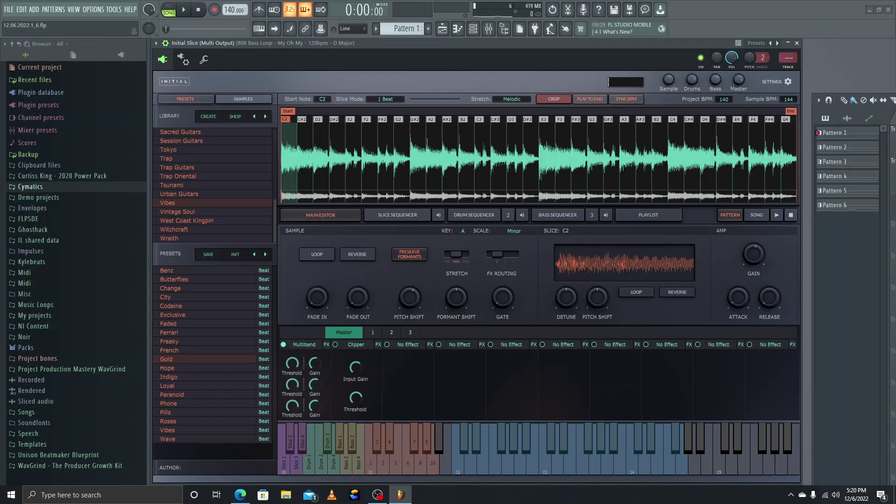
left_click_drag(895, 85, 570, 10)
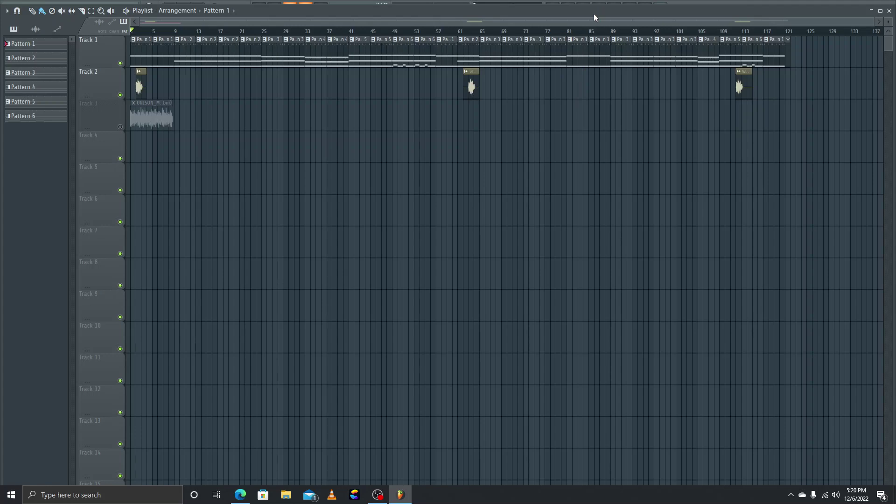
left_click_drag(594, 15, 895, 58)
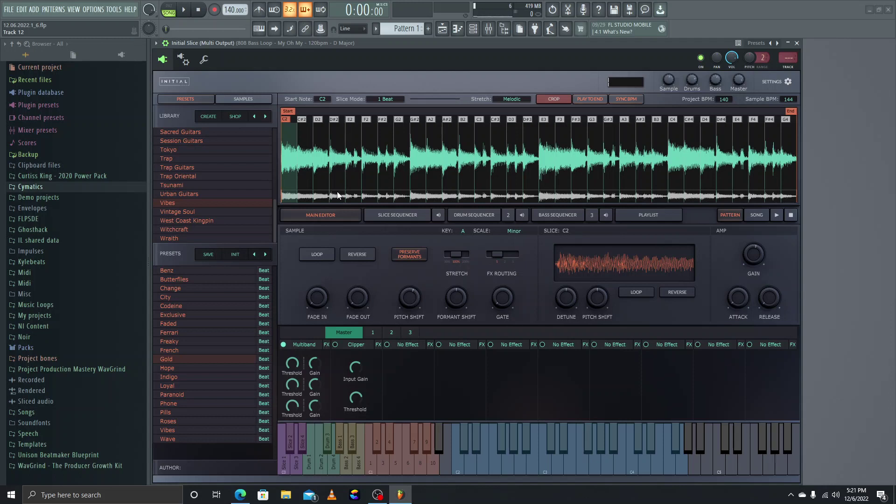
Play the song from the start while viewing the slice sequencer and drum patterns 1 and 3.
key("space")
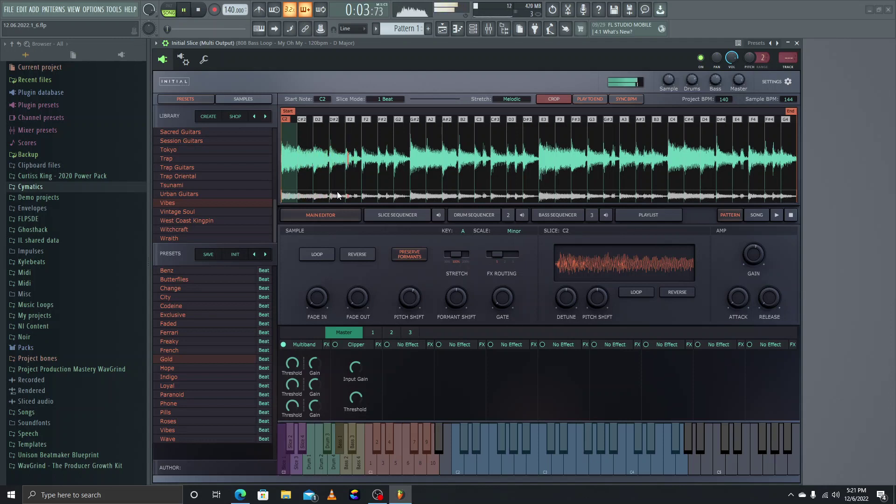
left_click(409, 217)
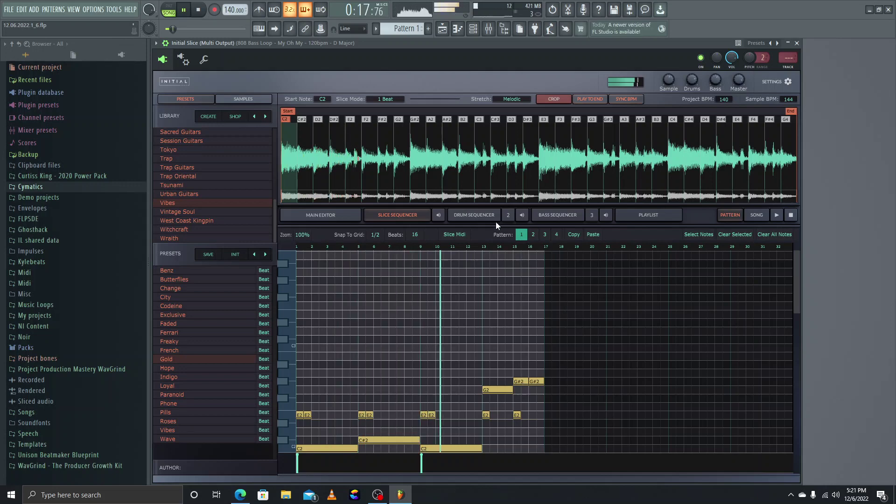
left_click(476, 215)
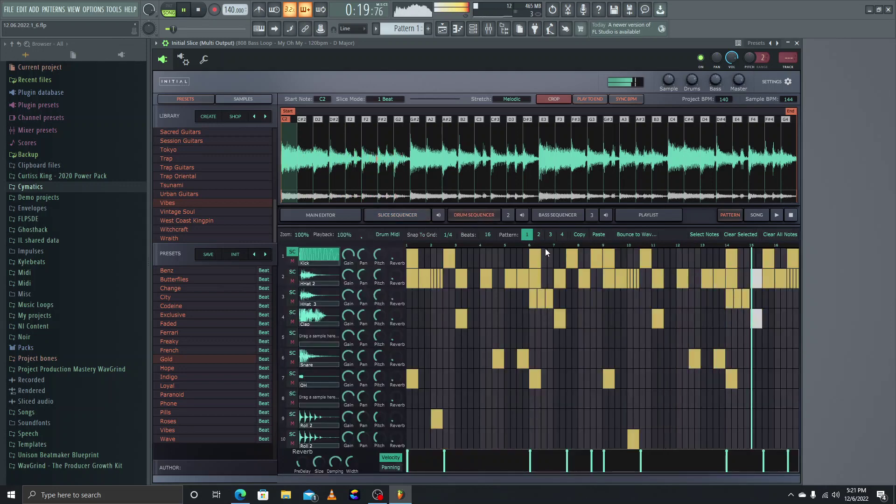
left_click(549, 235)
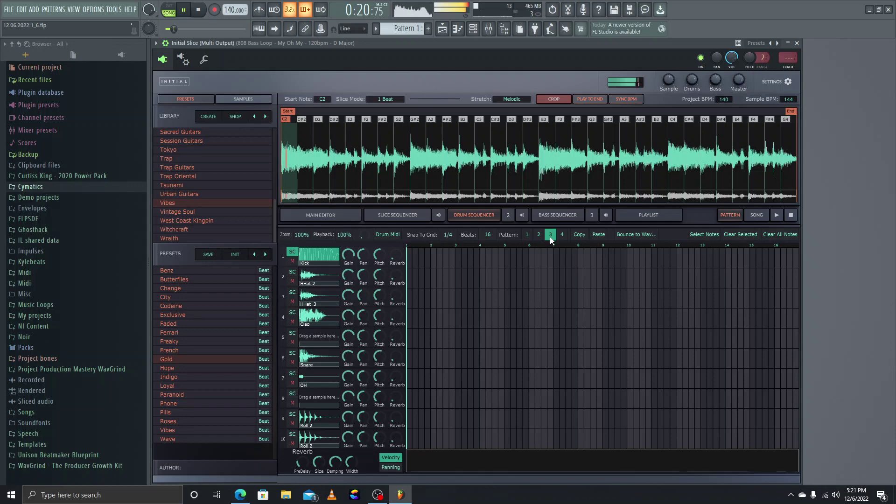
left_click(526, 234)
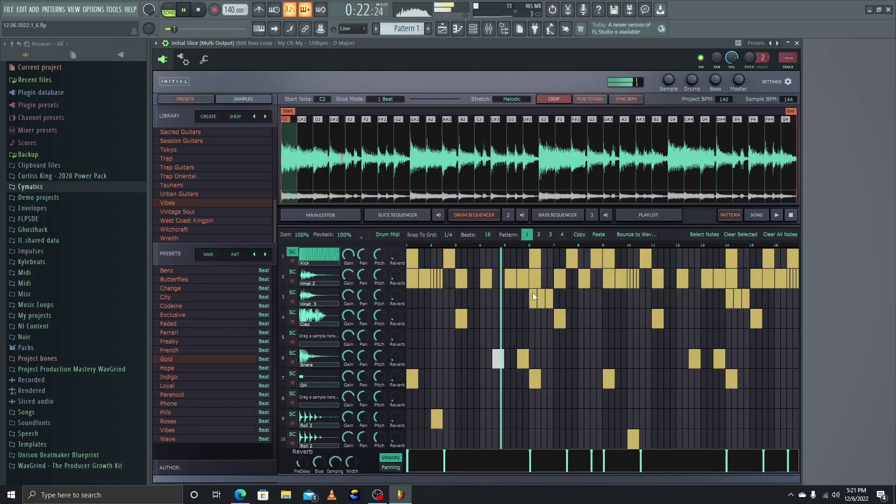
Follow the 808 notes of bass pattern 1 and the notes of slice patterns 1 and 2 during song playback.
left_click(570, 217)
scroll(508, 395, "down", 1)
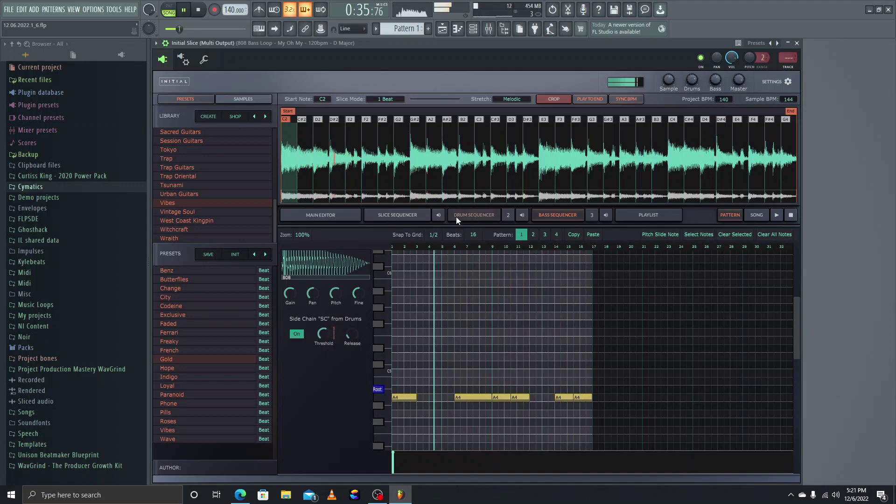
left_click(408, 217)
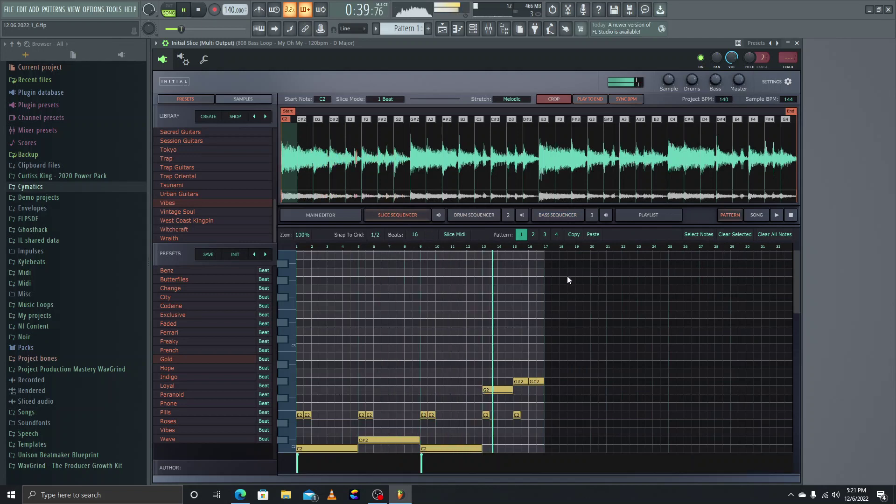
left_click(533, 236)
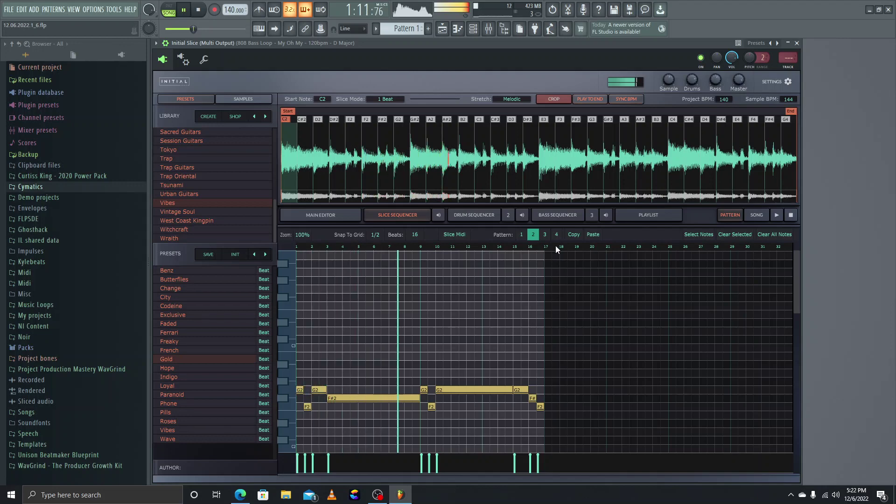
Show bass pattern 2 during playback, and return to the slice sequencer to follow patterns 1 and 2.
left_click(550, 216)
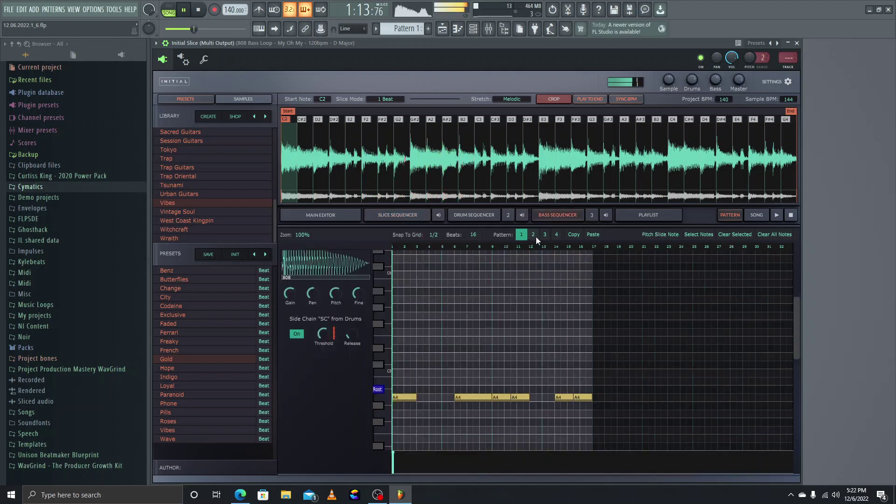
left_click(533, 234)
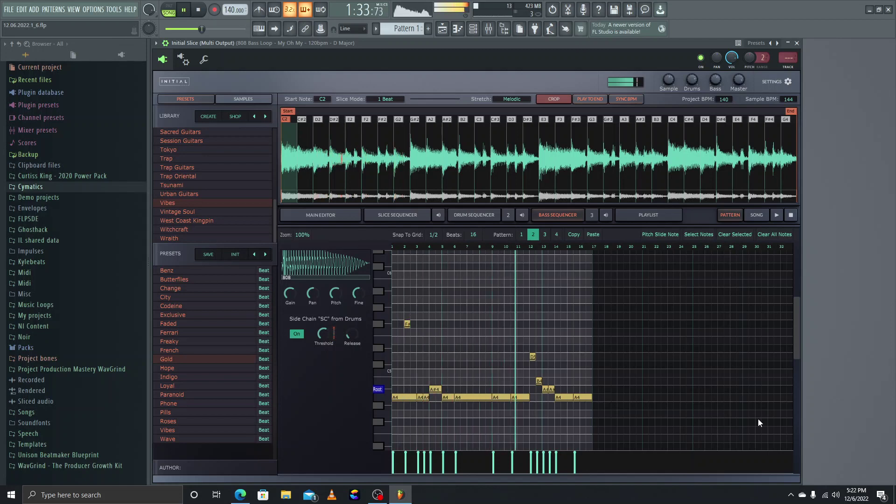
left_click(397, 214)
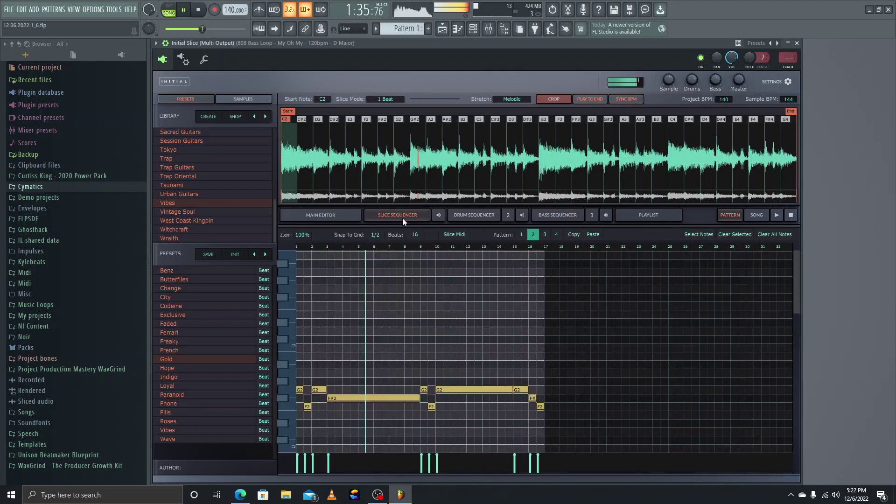
left_click(521, 235)
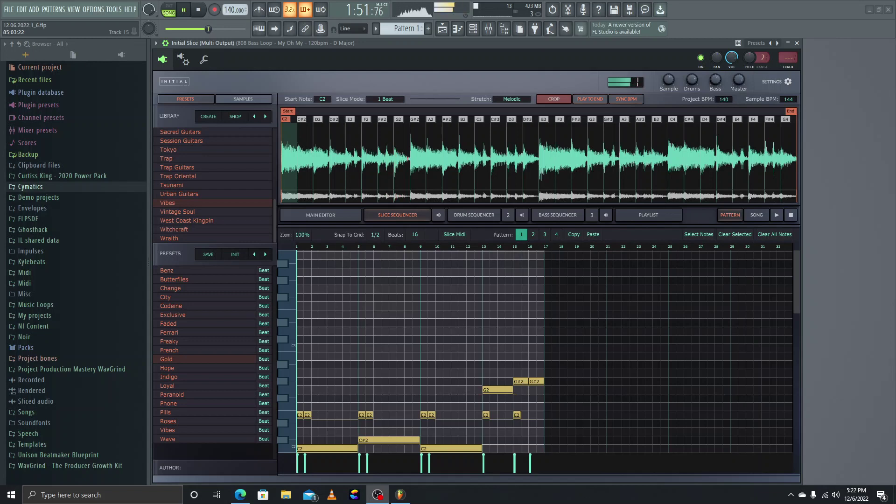
left_click(531, 236)
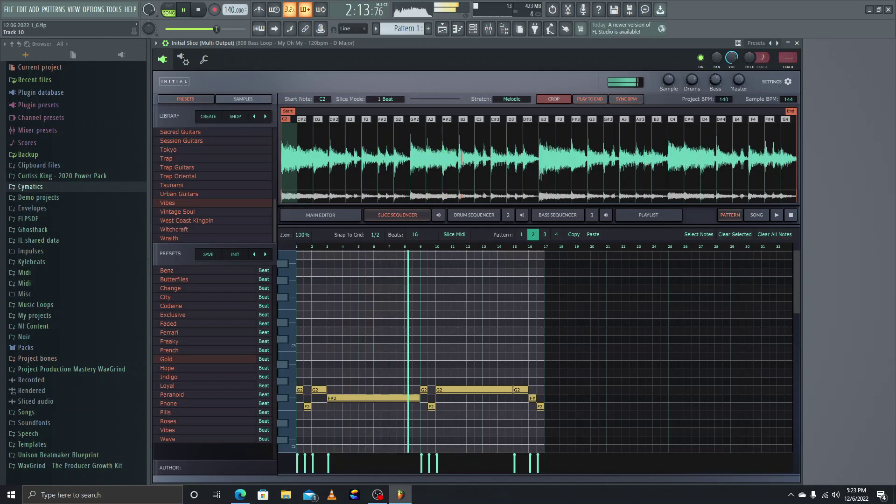
Show bass pattern 1 and drum pattern 2 as the song continues playing.
left_click(542, 214)
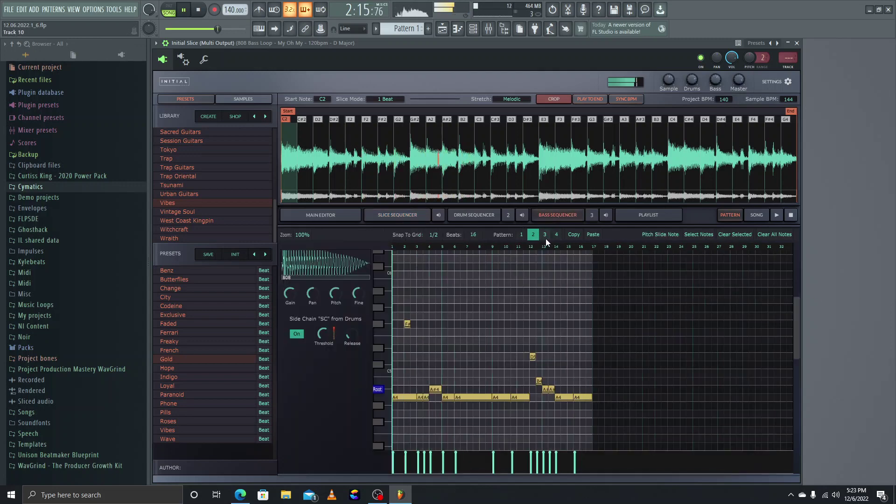
left_click(523, 236)
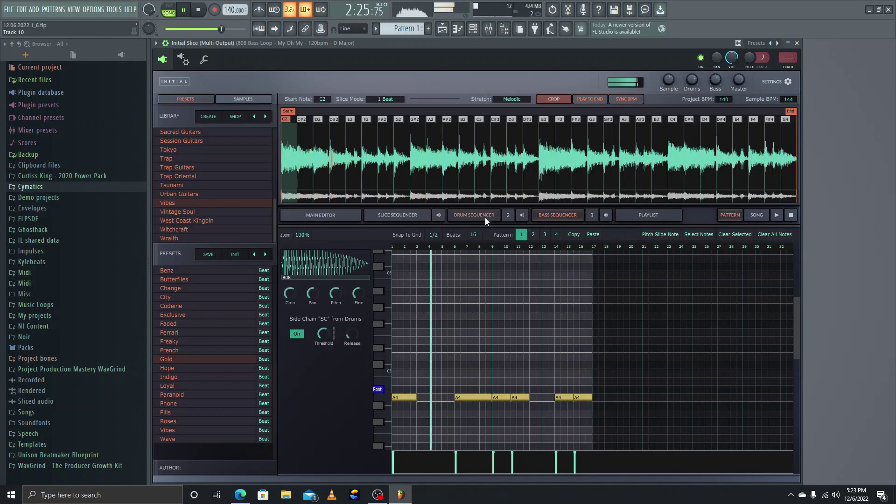
left_click(485, 217)
left_click(539, 235)
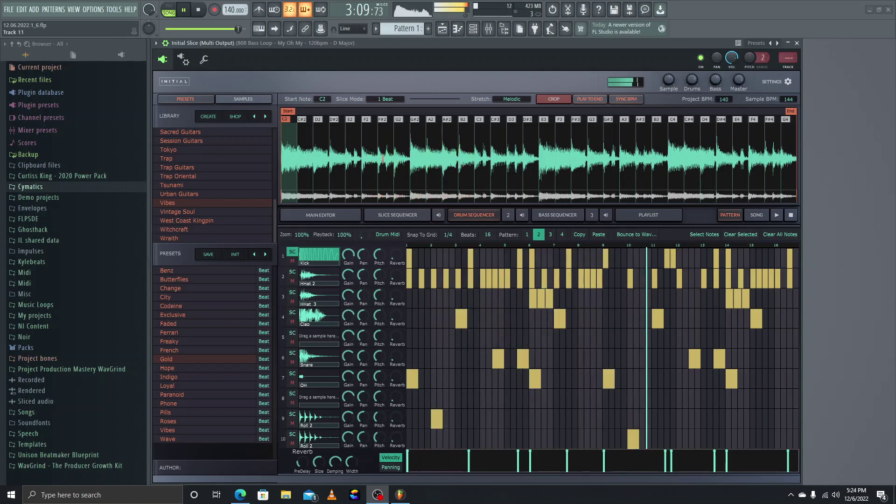
Return to the bass sequencer, show its pattern 1 for the song's ending, and stop playback.
left_click(565, 216)
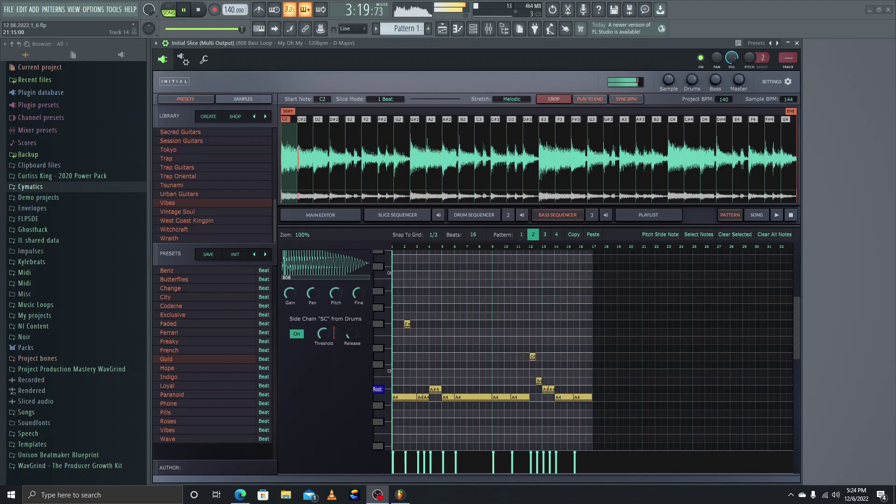
left_click(521, 236)
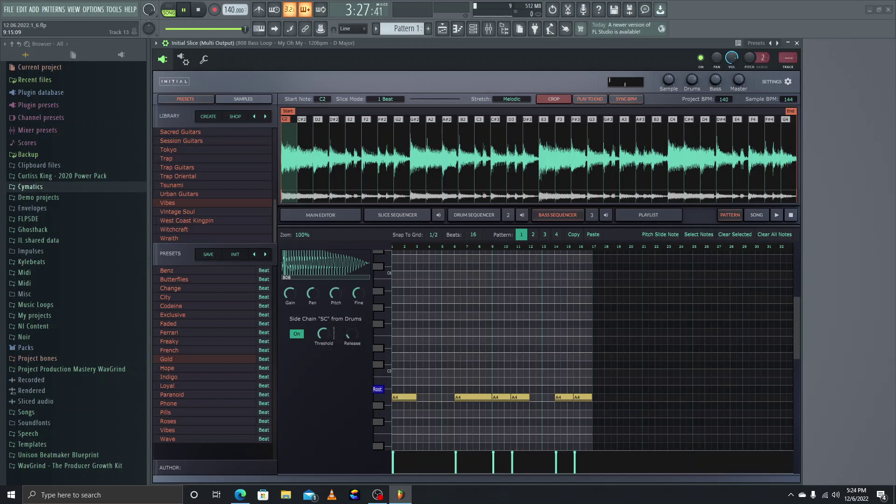
key("space")
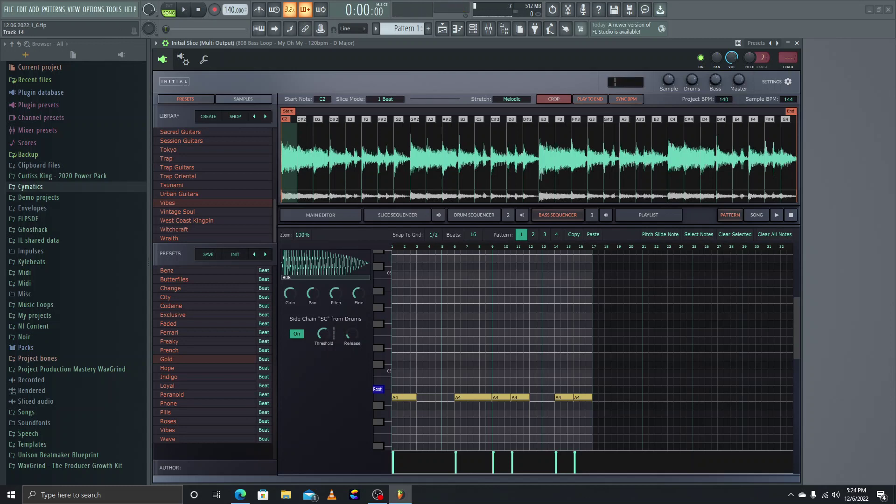